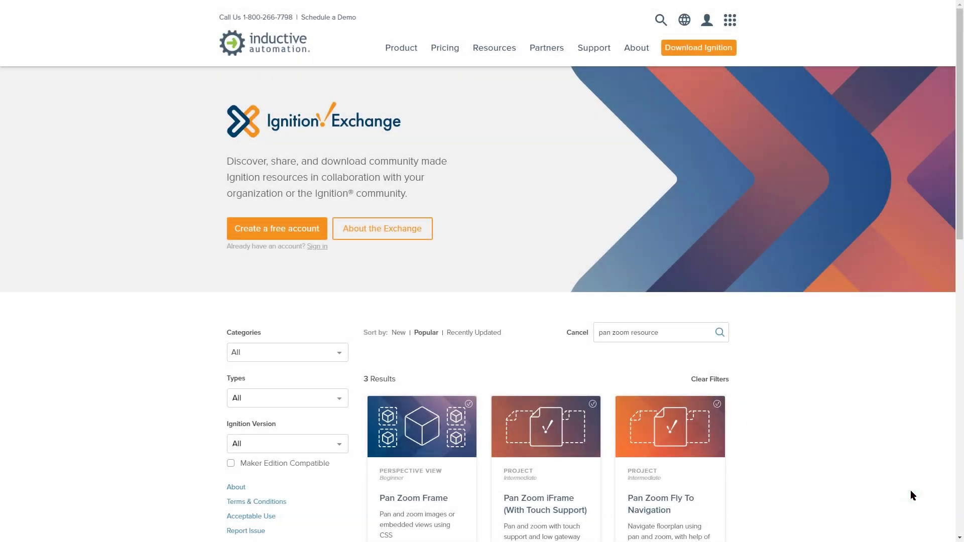
scroll(910, 490, down, 1)
scroll(852, 372, down, 2)
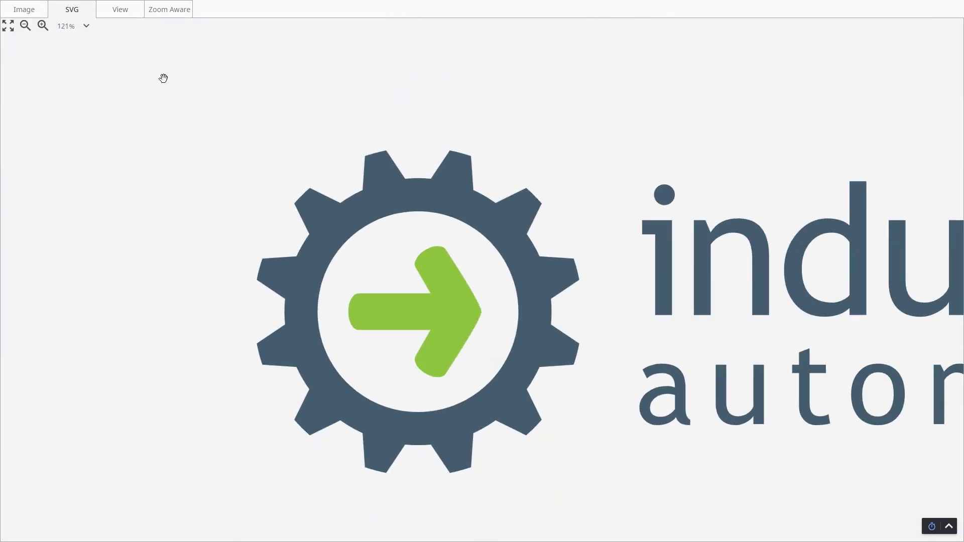
Step through the Pan Zoom Frame's View, Image and Zoom Aware example tabs.
click(121, 10)
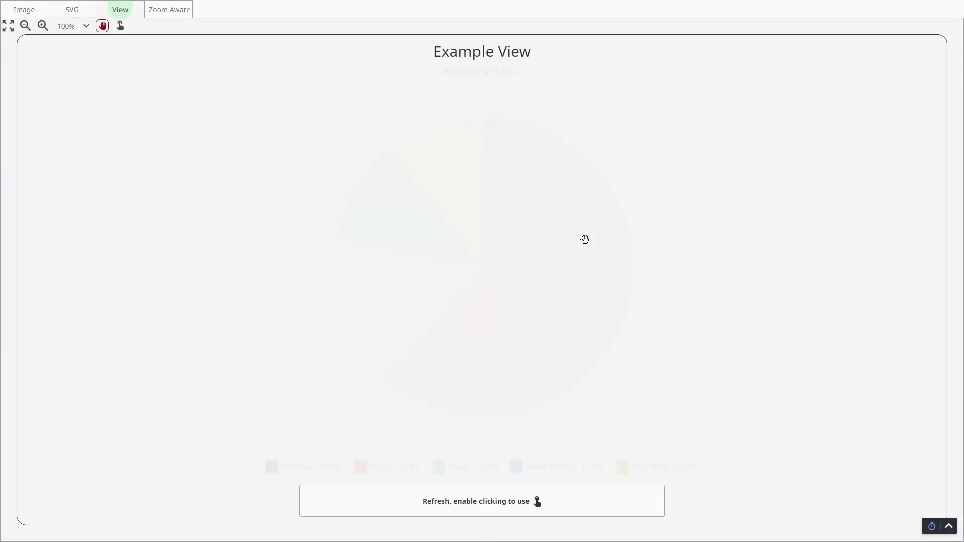
scroll(425, 229, down, 2)
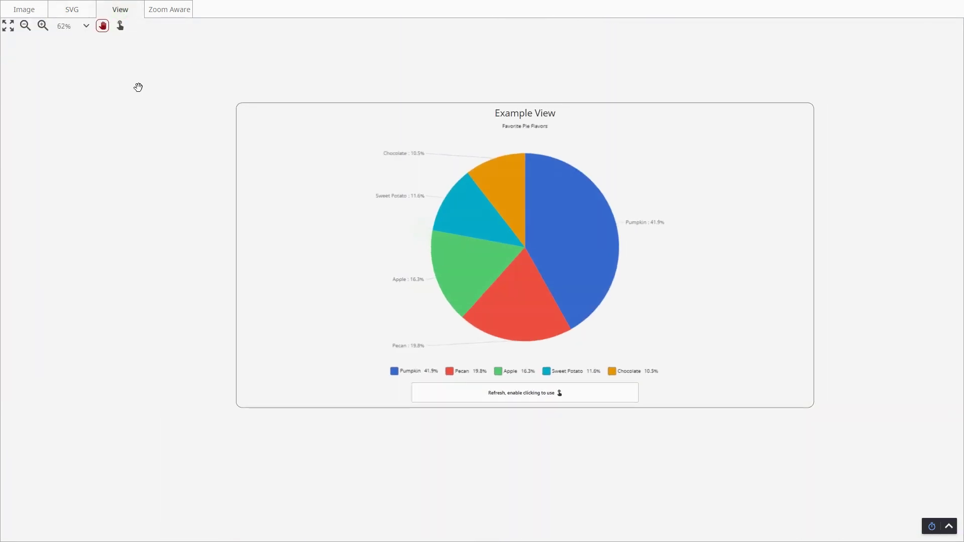
click(25, 9)
scroll(435, 308, down, 2)
scroll(451, 241, down, 2)
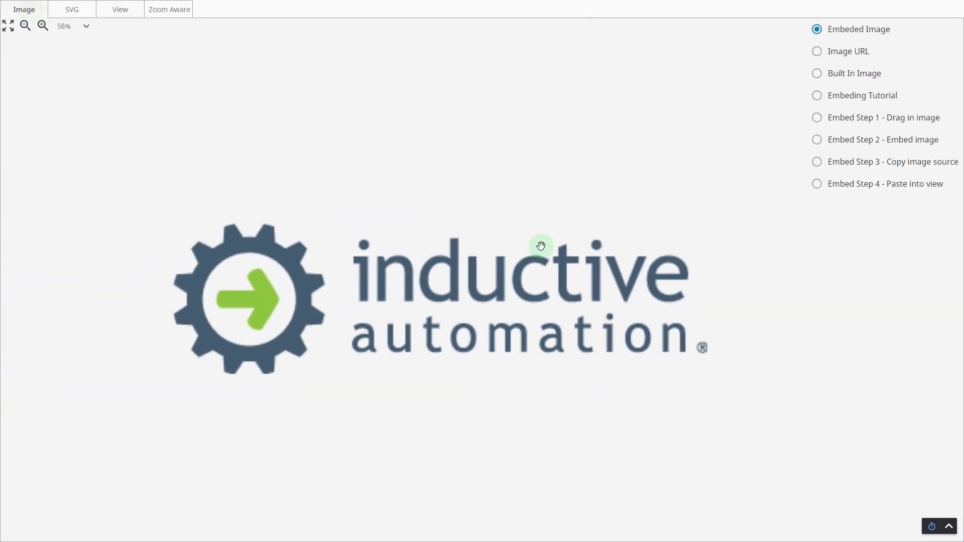
scroll(453, 226, down, 1)
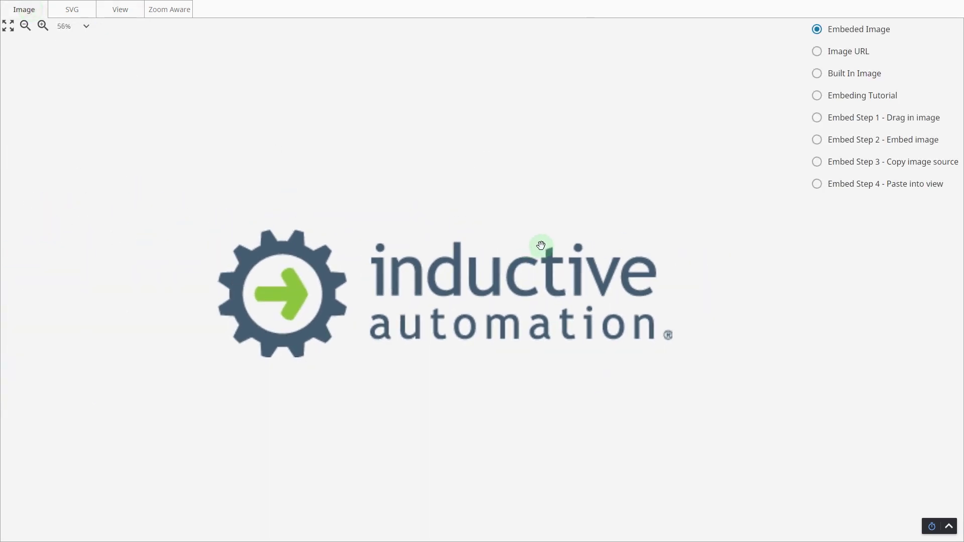
click(168, 9)
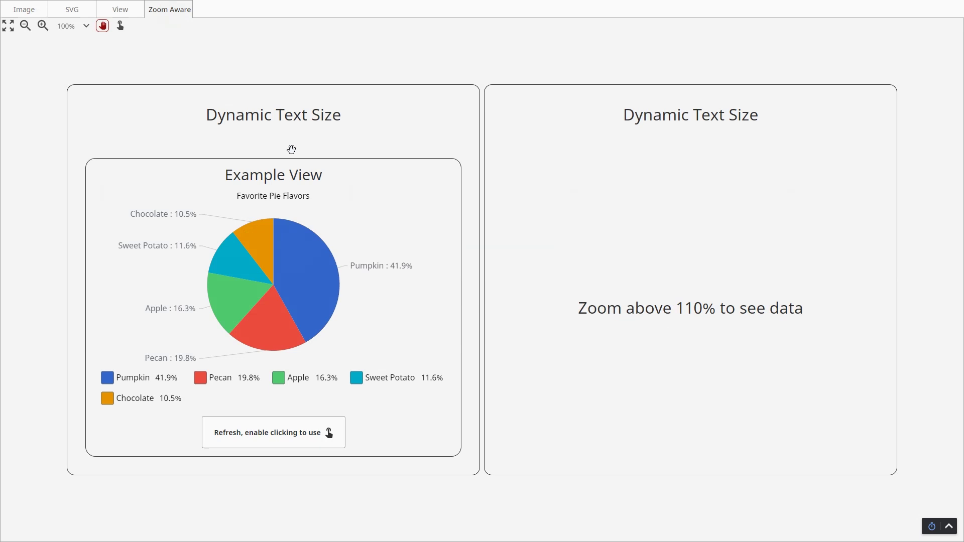
scroll(663, 308, up, 1)
scroll(678, 311, down, 1)
scroll(642, 317, up, 1)
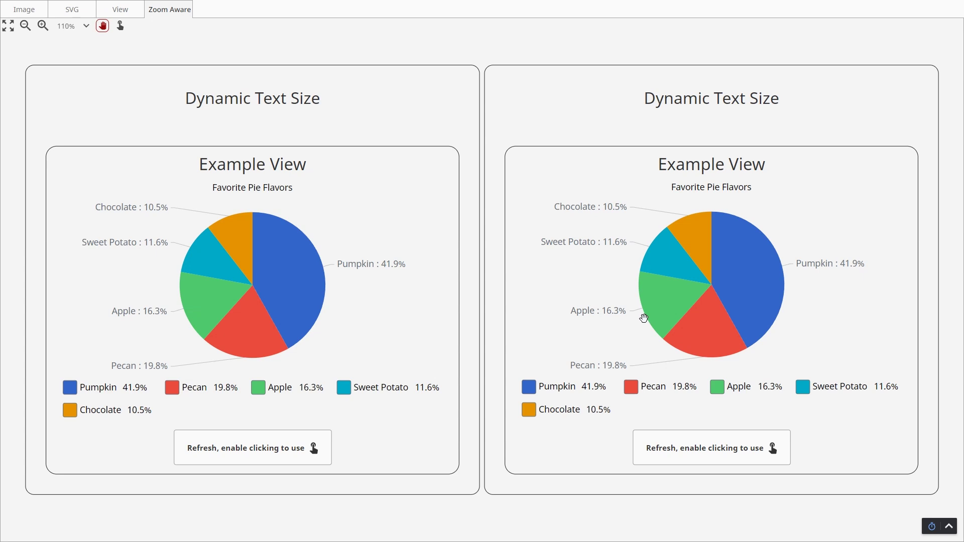
scroll(643, 317, down, 1)
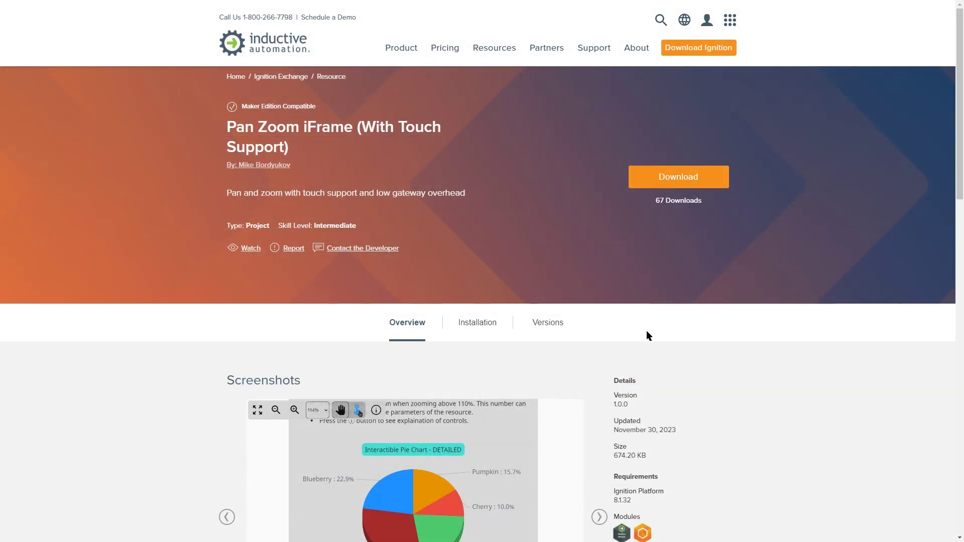
scroll(803, 260, down, 2)
scroll(802, 258, down, 1)
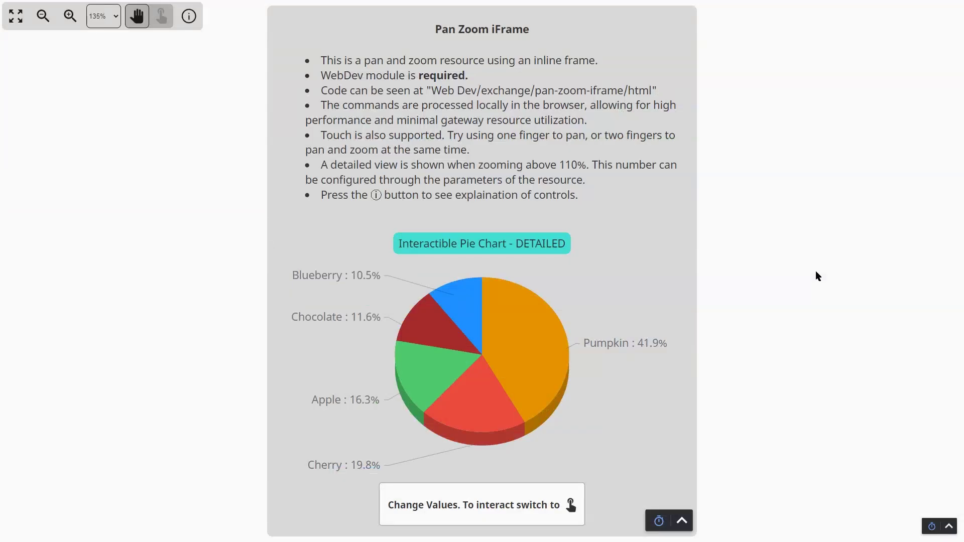
scroll(815, 270, up, 5)
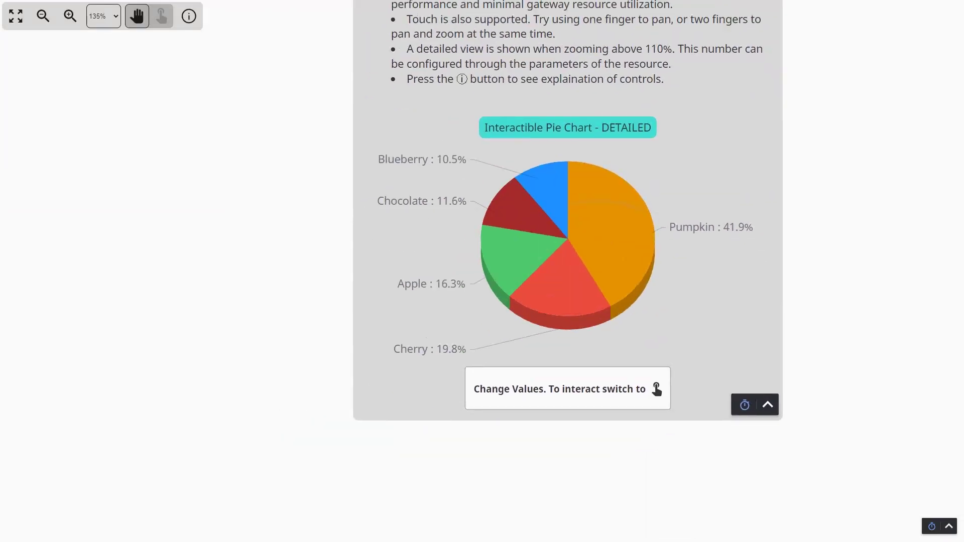
scroll(481, 272, down, 5)
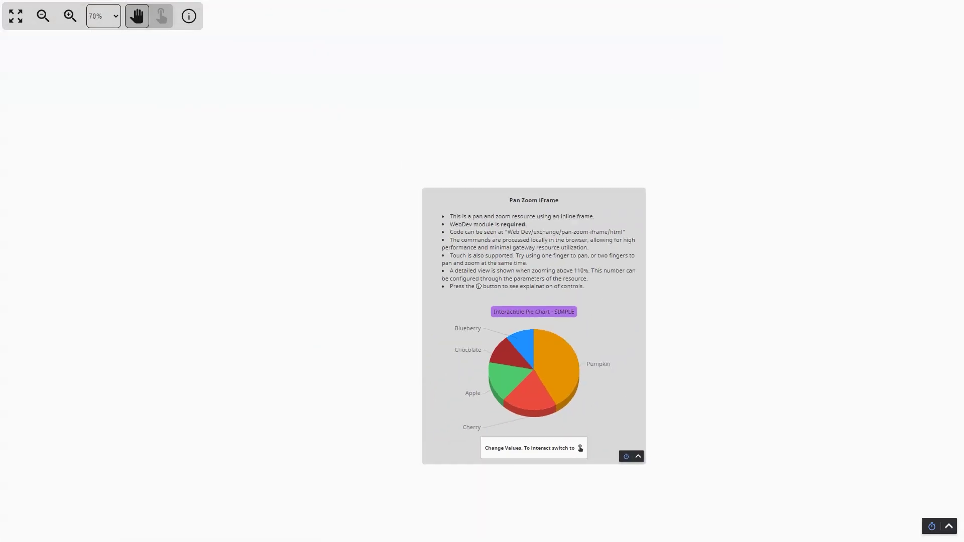
scroll(482, 271, up, 3)
scroll(482, 272, down, 5)
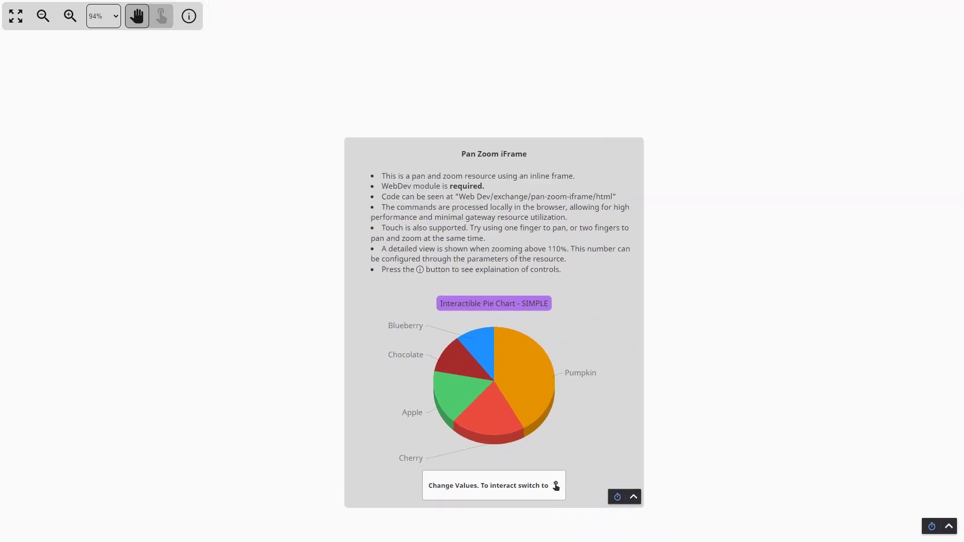
scroll(482, 271, up, 4)
scroll(482, 271, down, 5)
scroll(482, 271, up, 4)
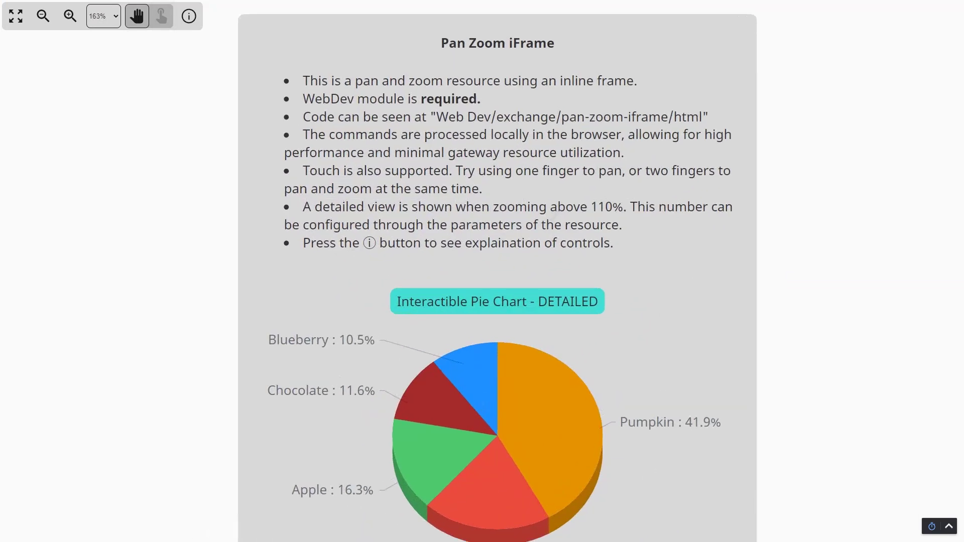
scroll(482, 271, up, 1)
scroll(482, 271, down, 3)
scroll(483, 271, down, 2)
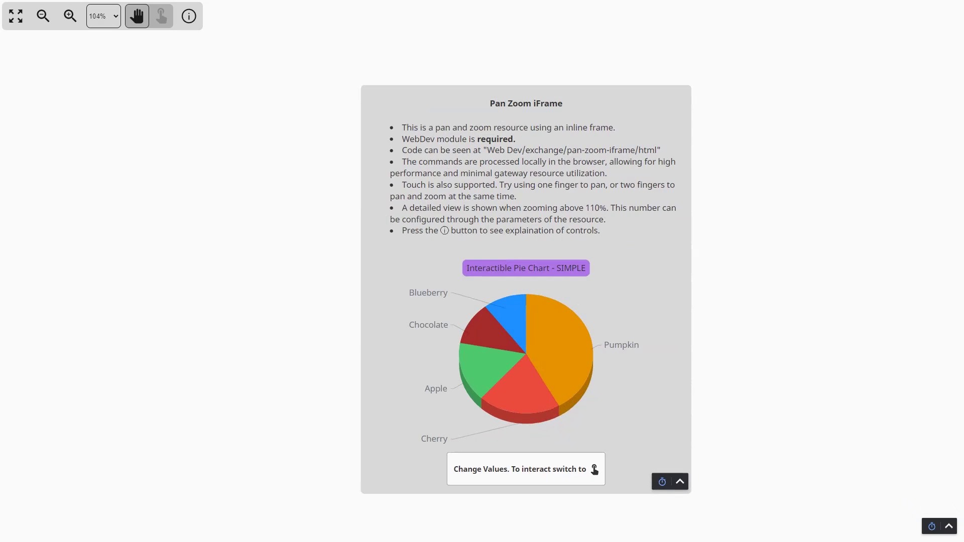
scroll(482, 271, up, 3)
scroll(483, 271, up, 1)
scroll(482, 271, up, 1)
scroll(482, 271, down, 5)
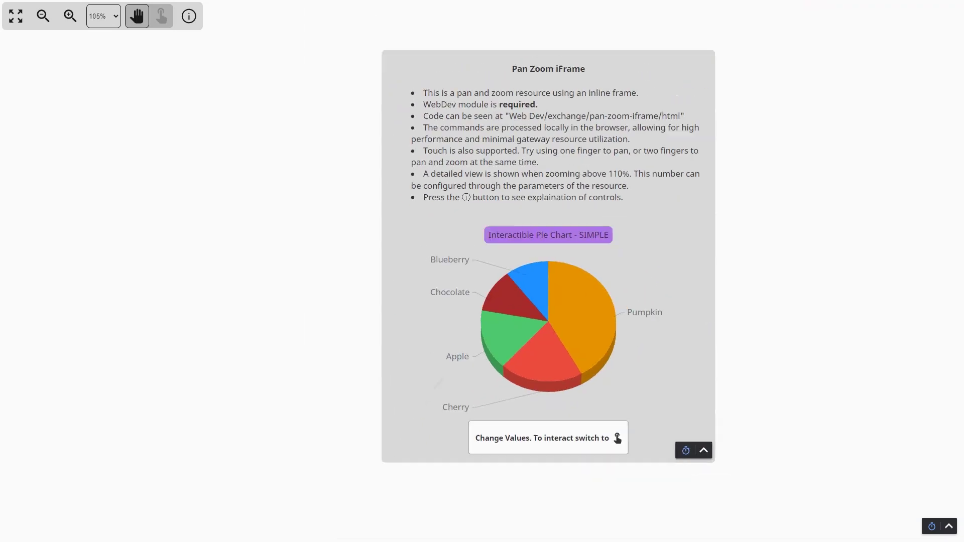
scroll(482, 271, up, 5)
scroll(482, 271, down, 4)
scroll(481, 271, up, 1)
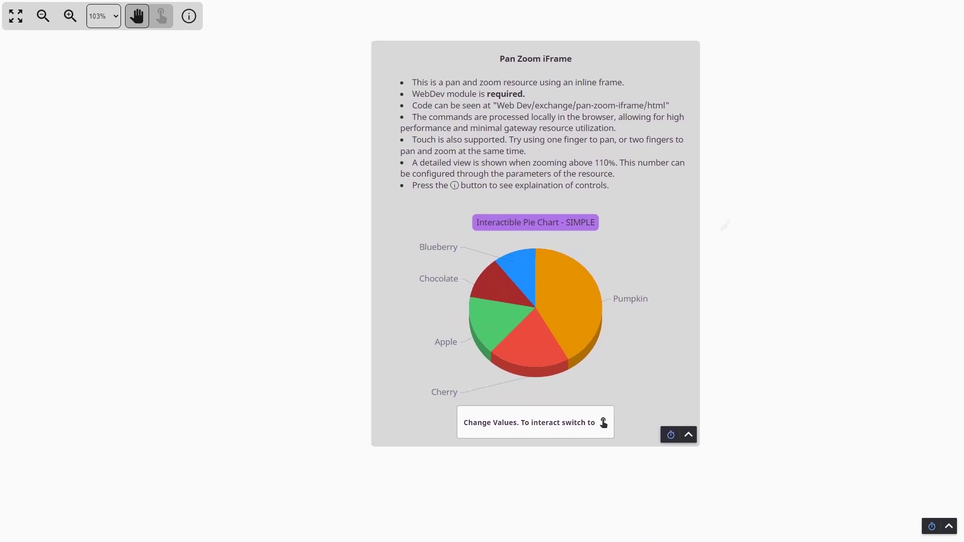
scroll(708, 237, up, 3)
scroll(708, 237, down, 3)
scroll(707, 237, up, 4)
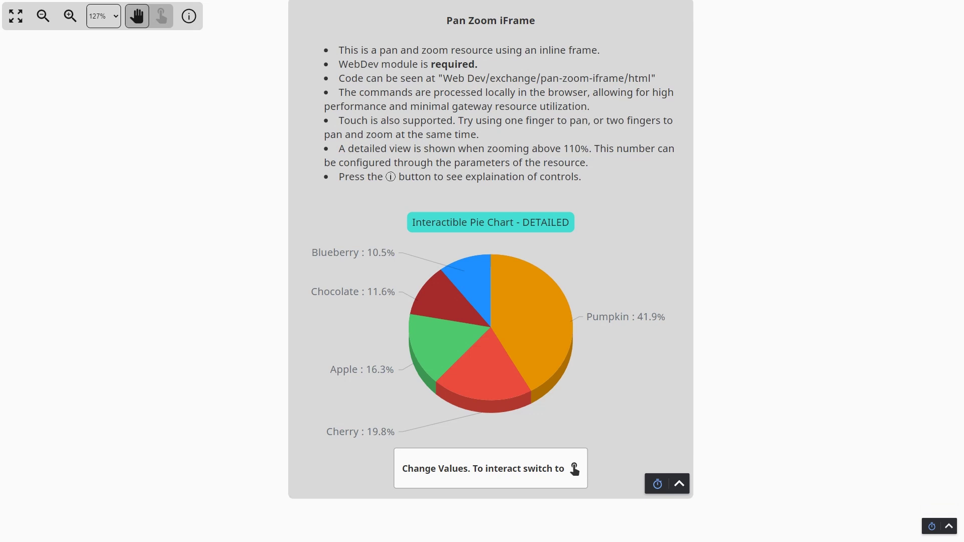
Pan around the zoomed pie chart in the Pan Zoom iFrame demo.
drag(489, 301, 493, 327)
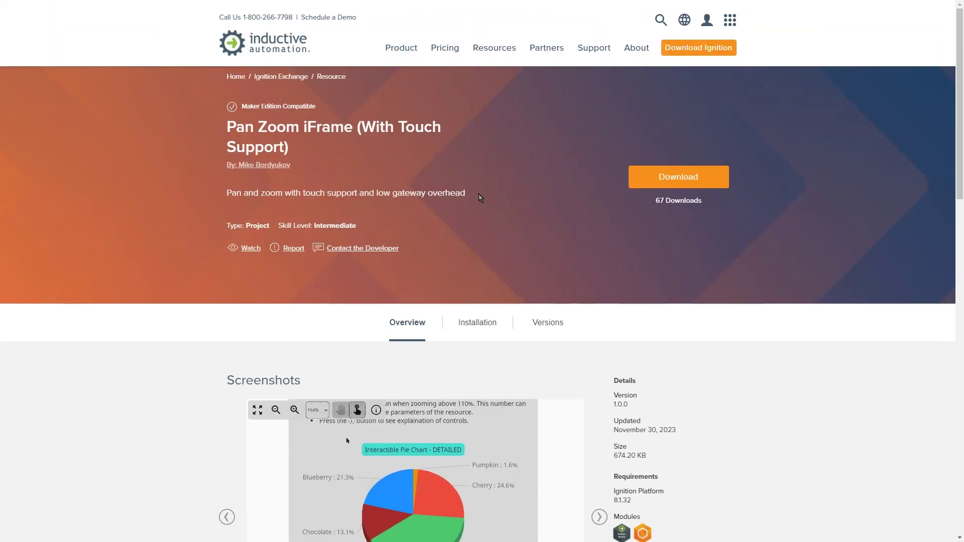
scroll(560, 322, down, 5)
Advance the Pan Zoom iFrame screenshot carousel by two images.
click(598, 316)
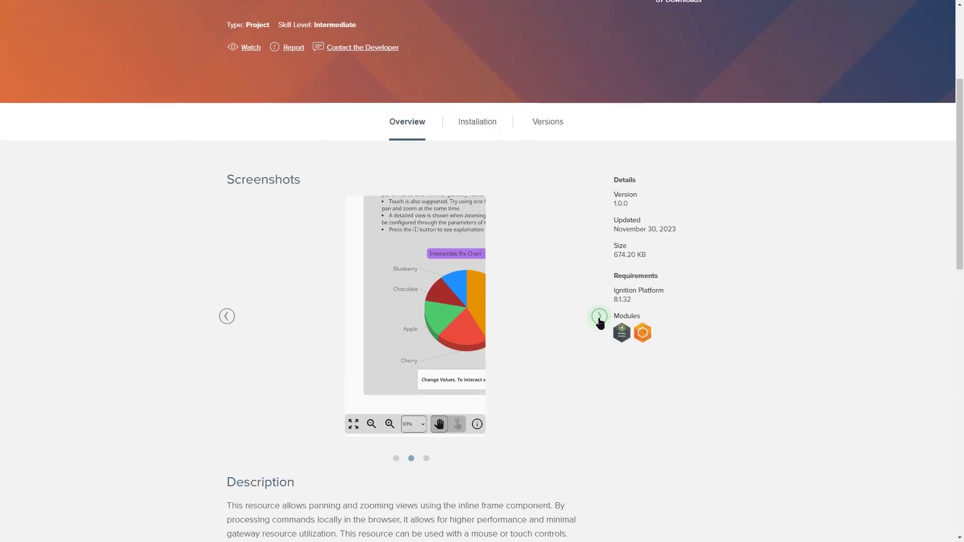
click(599, 317)
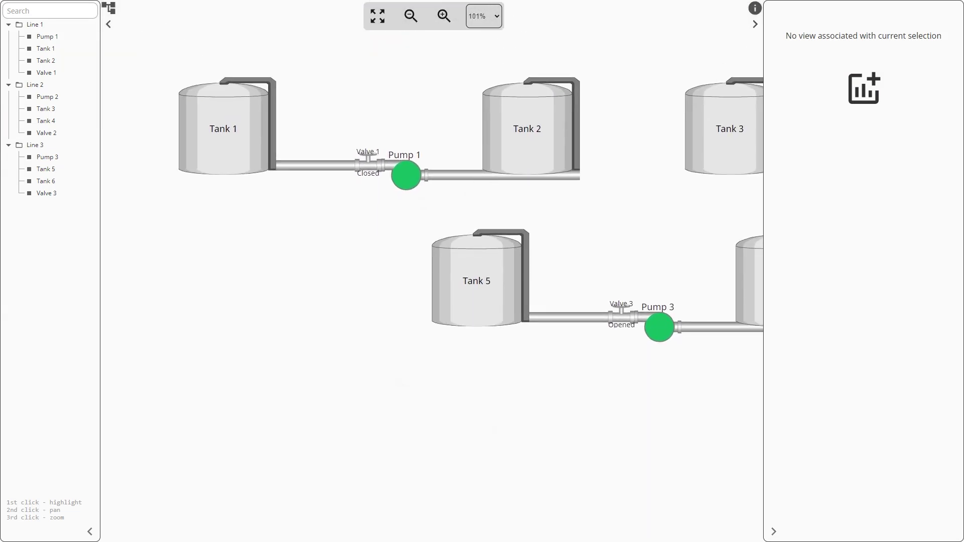
scroll(527, 305, down, 2)
scroll(452, 361, down, 2)
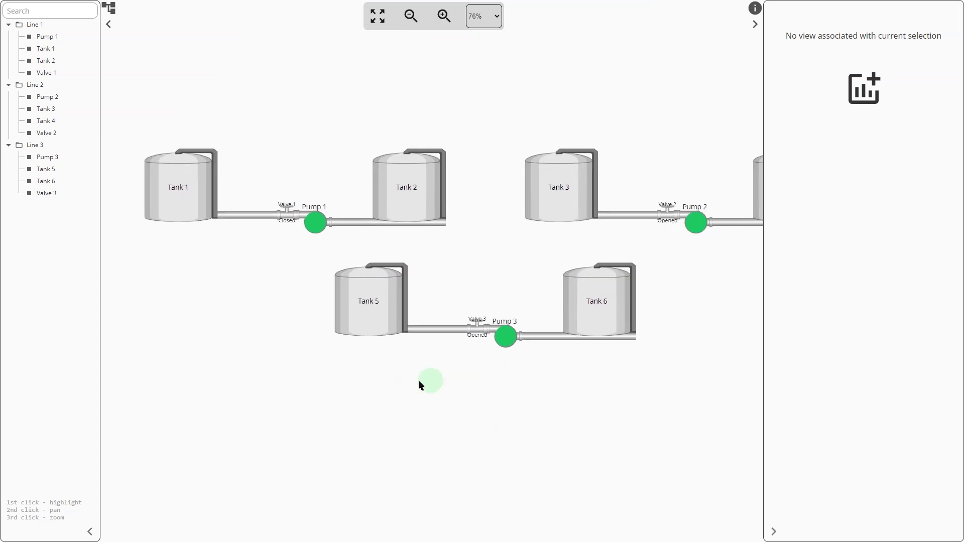
scroll(418, 380, down, 3)
Spotlight Pump 1, then Tank 2, then Pump 2, centring and zooming in on Pump 2.
click(47, 36)
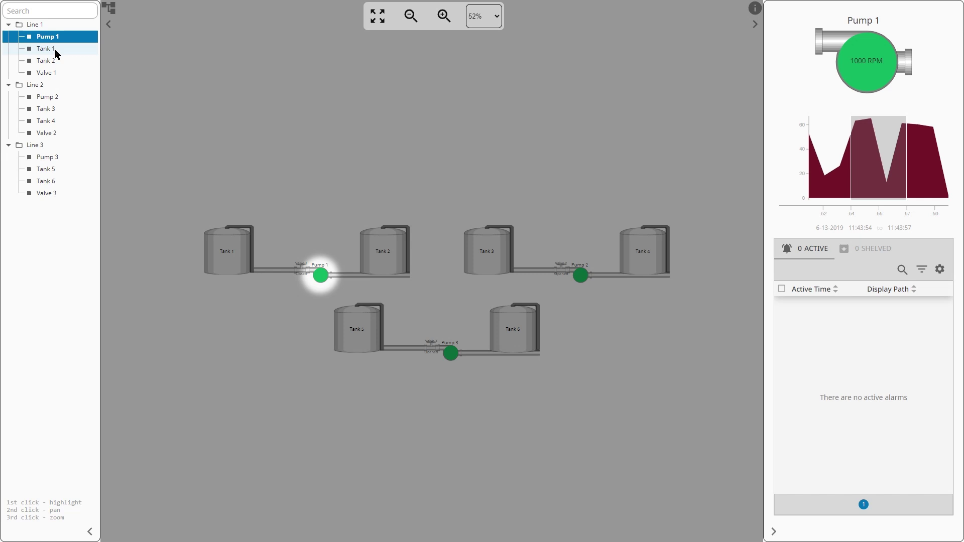
click(46, 60)
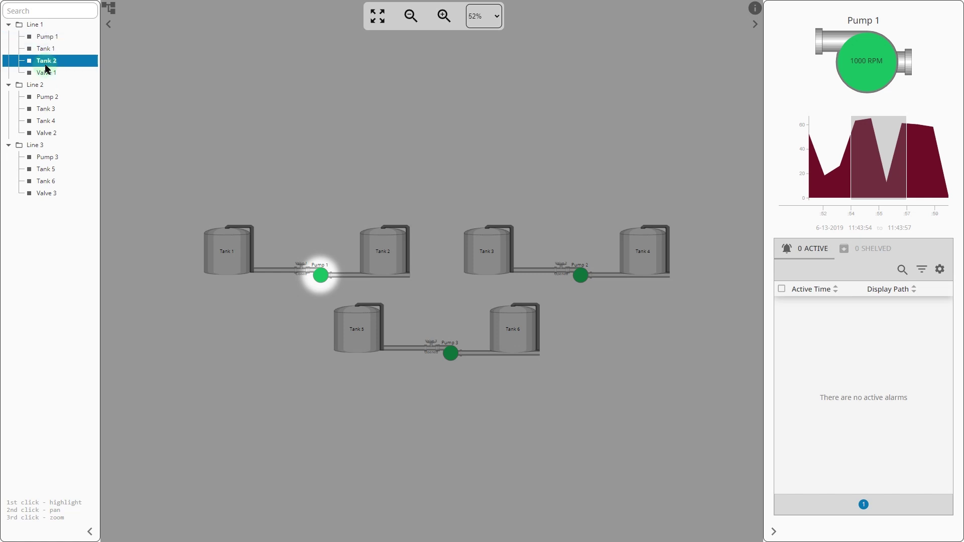
click(48, 96)
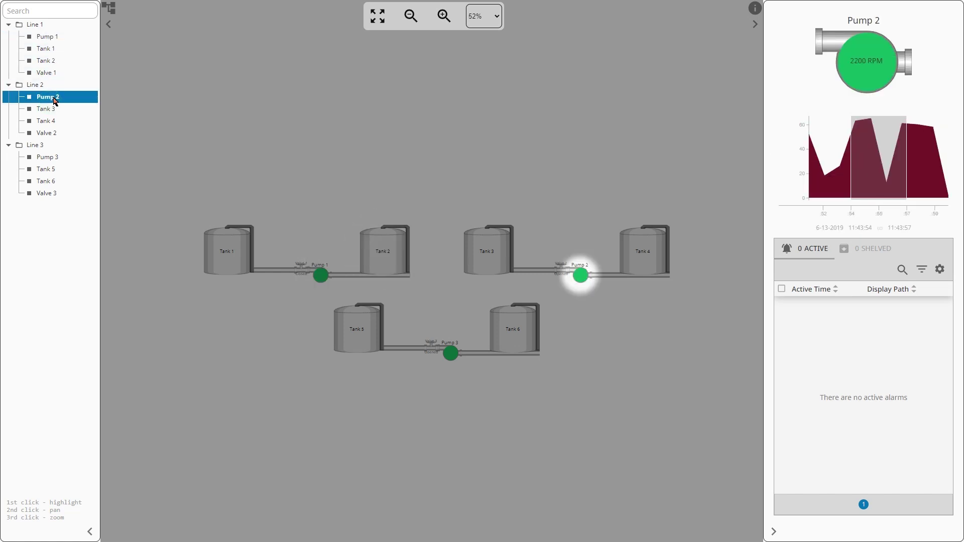
click(56, 100)
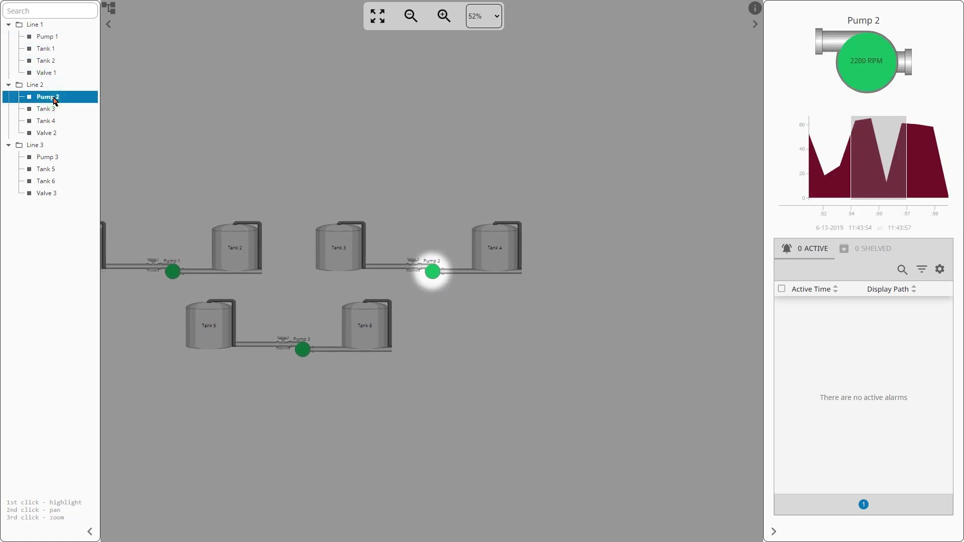
click(55, 100)
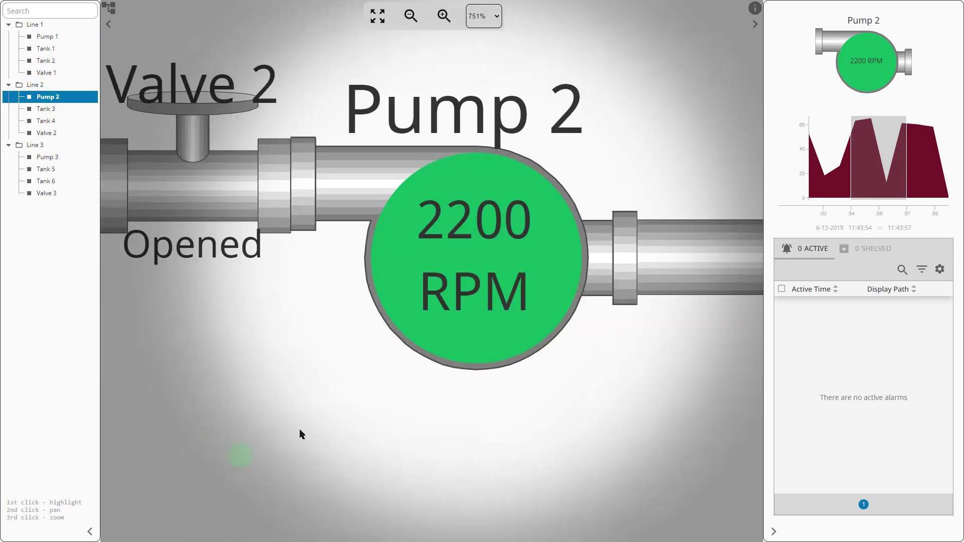
Pan the view away from Pump 2, then use the locator marker to return to it.
drag(234, 455, 588, 260)
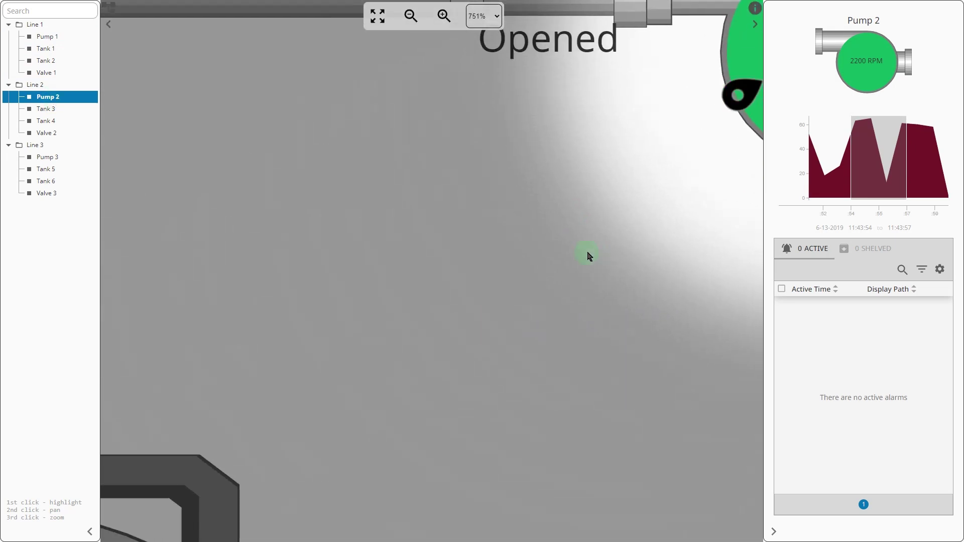
drag(427, 304, 595, 272)
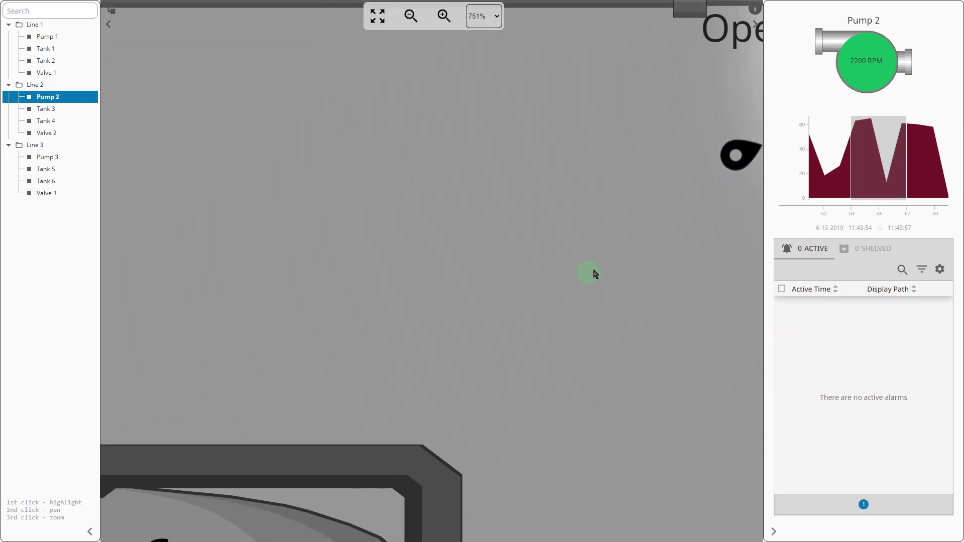
click(750, 153)
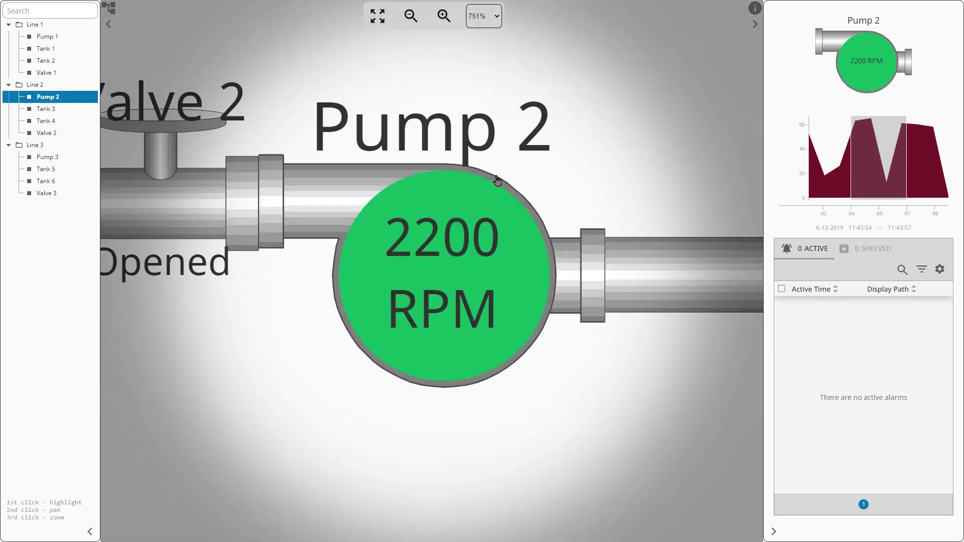
scroll(467, 233, down, 5)
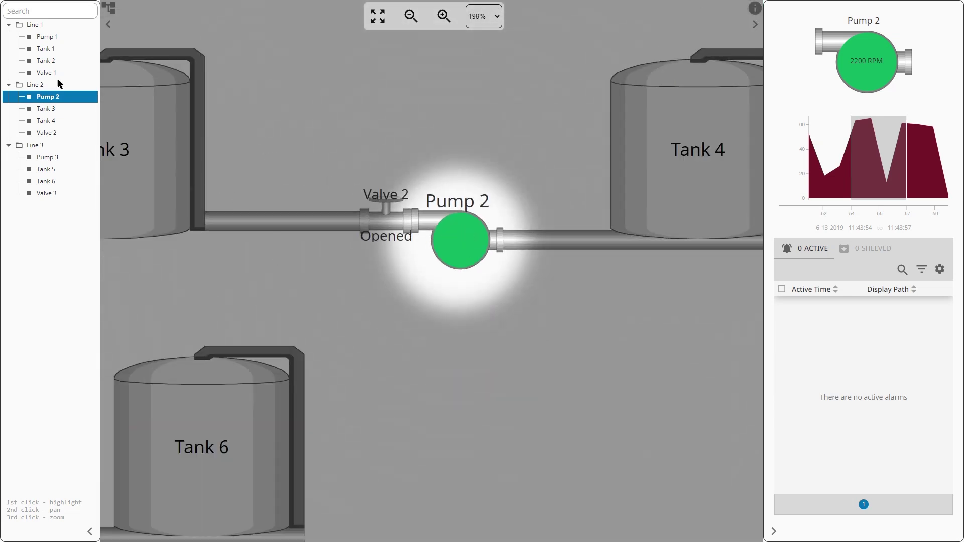
scroll(670, 455, down, 2)
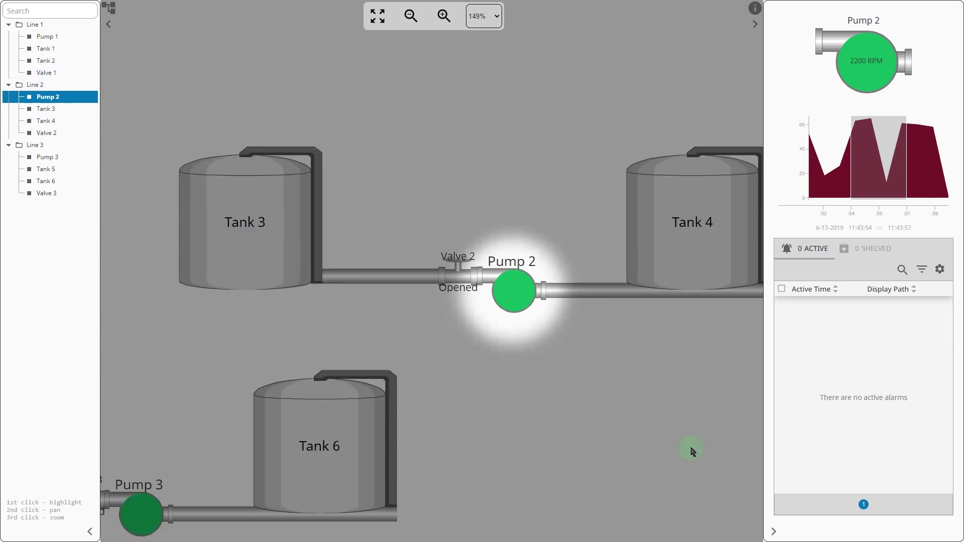
Clear the Pump 2 selection and spotlight Tank 4, then Tank 3 with its level details.
click(693, 452)
click(696, 242)
click(245, 227)
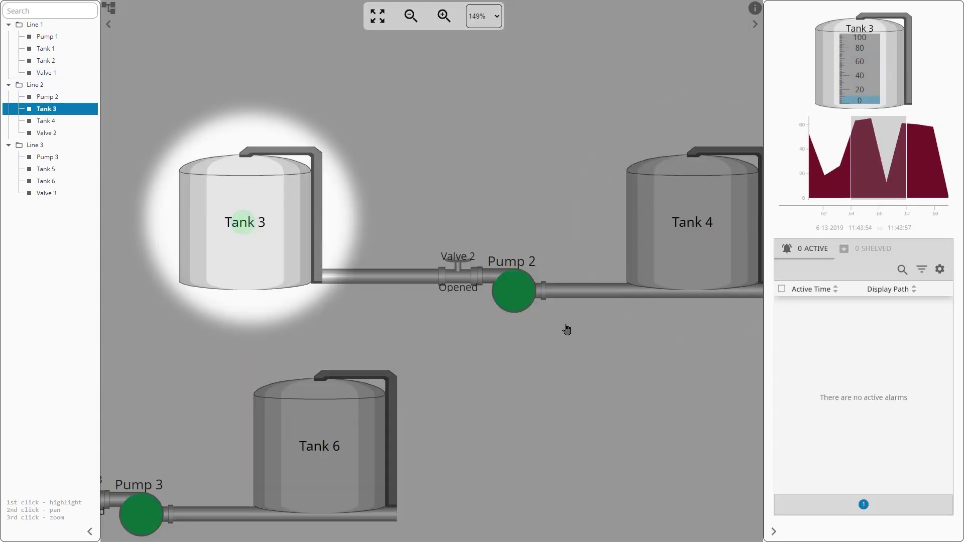
scroll(550, 335, down, 2)
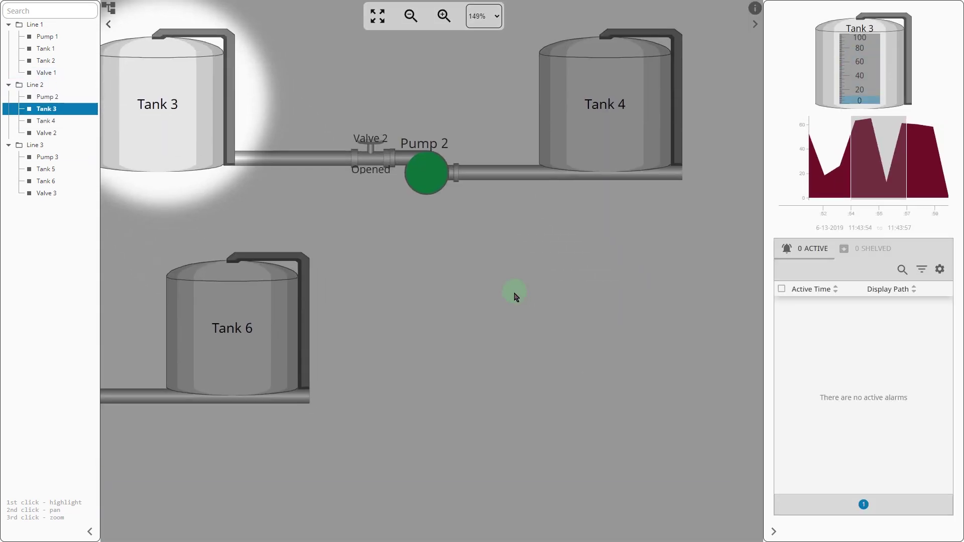
scroll(519, 304, down, 1)
scroll(518, 304, down, 1)
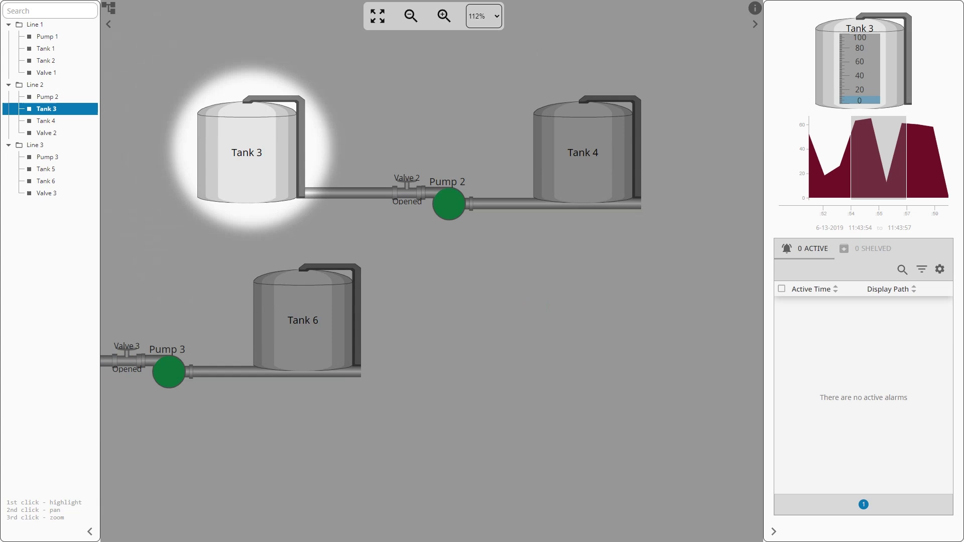
In File Explorer, go to PanZoom > pan_zoom_fly_to_navigation.1.0.0 > Other.
key(alt+Tab)
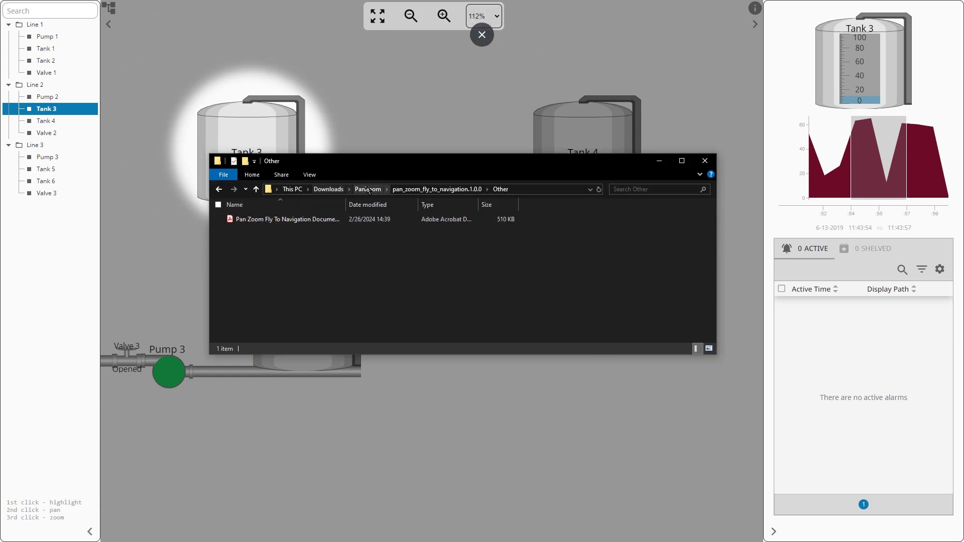
click(368, 189)
click(275, 219)
double_click(274, 219)
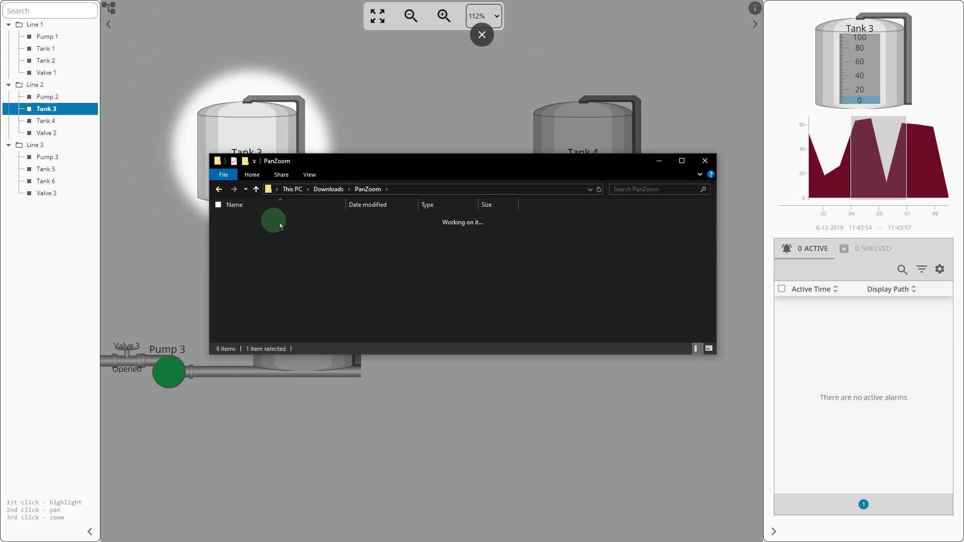
double_click(249, 219)
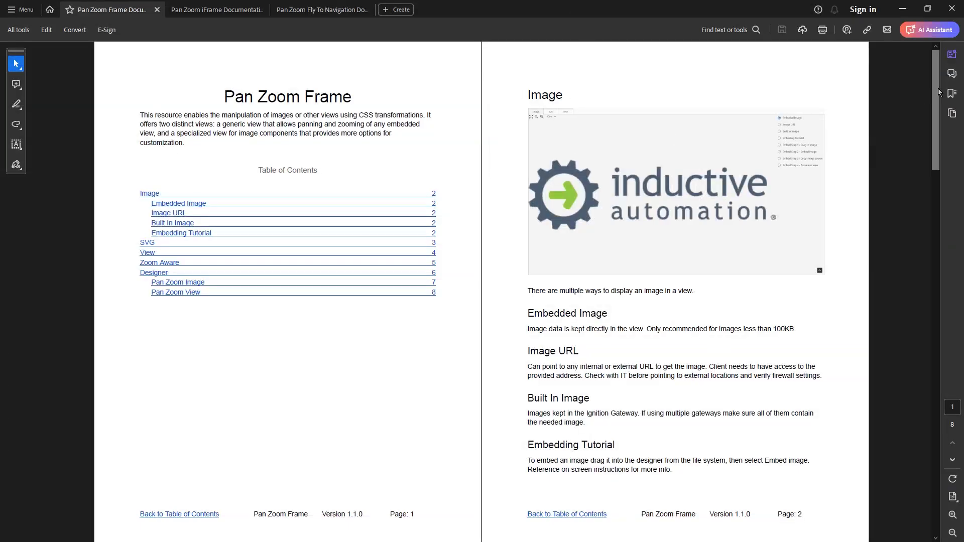
drag(937, 88, 936, 445)
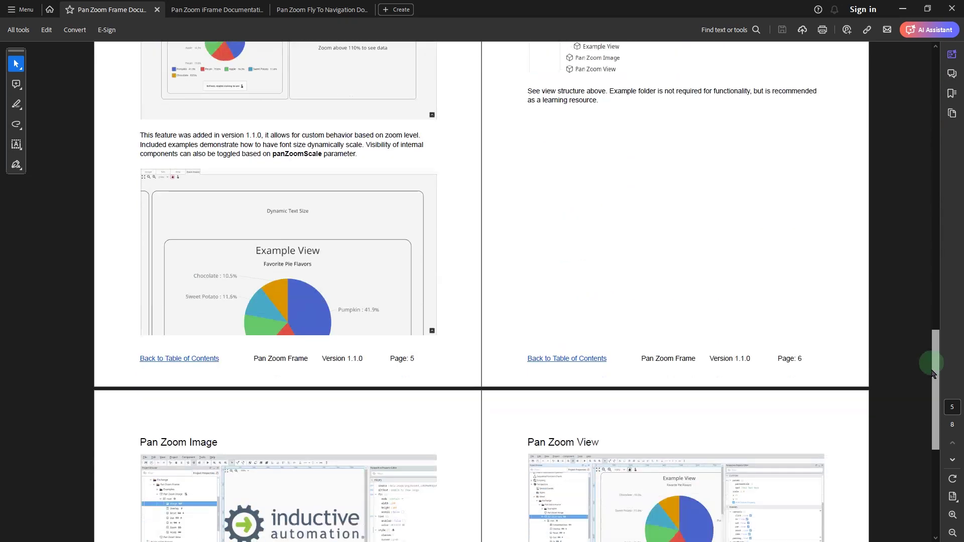
Move from the Pan Zoom iFrame PDF to the Pan Zoom Fly To Navigation PDF.
click(201, 9)
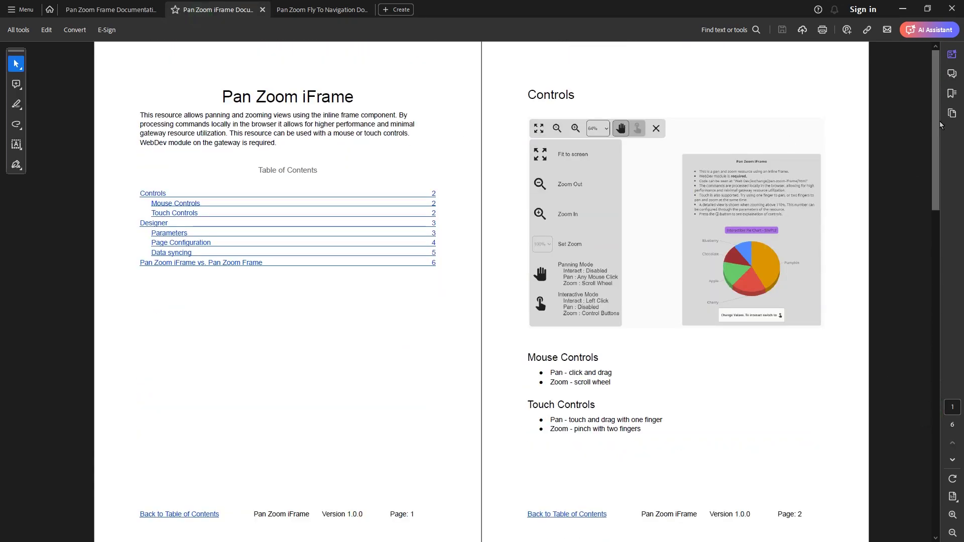
drag(937, 75, 944, 441)
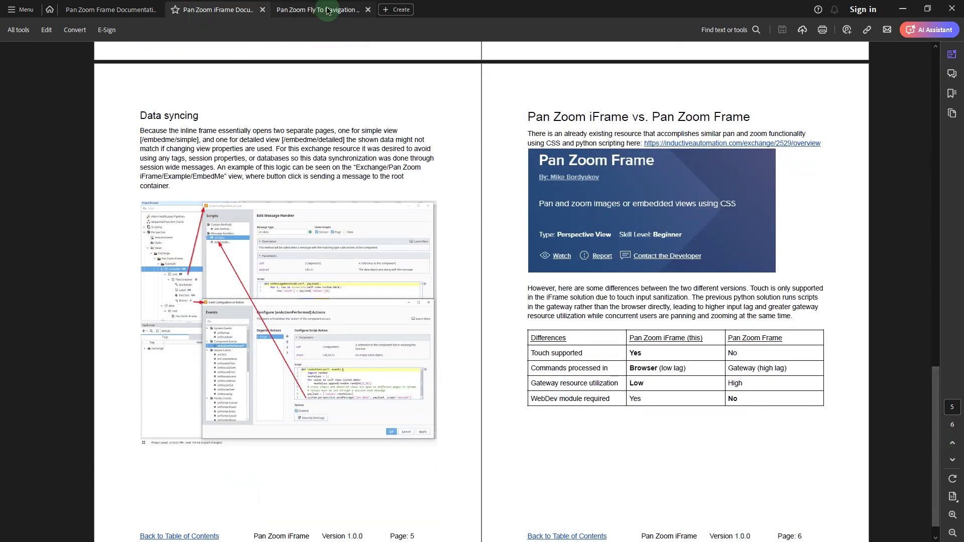
click(322, 9)
drag(934, 78, 931, 261)
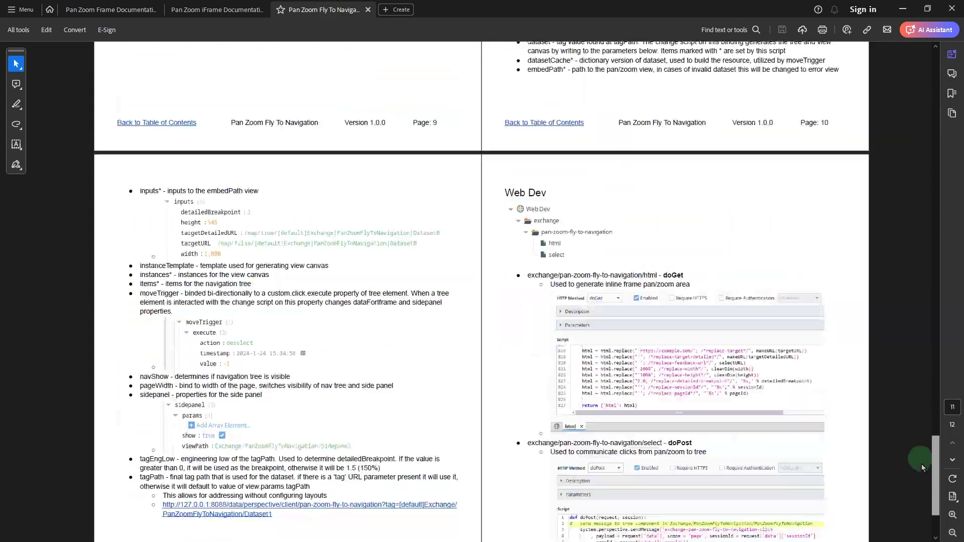